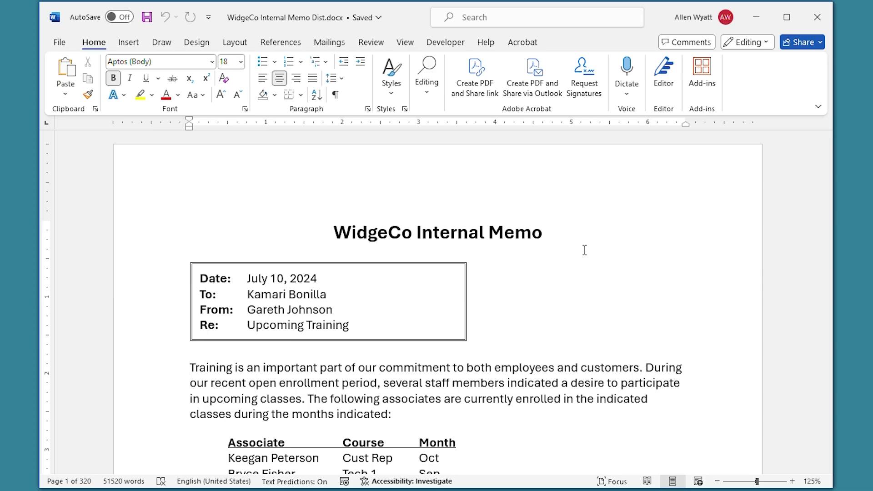
# Try a 100-110 print page range, then clear it and return to the document.
pyautogui.hotkey('ctrl', 'p')
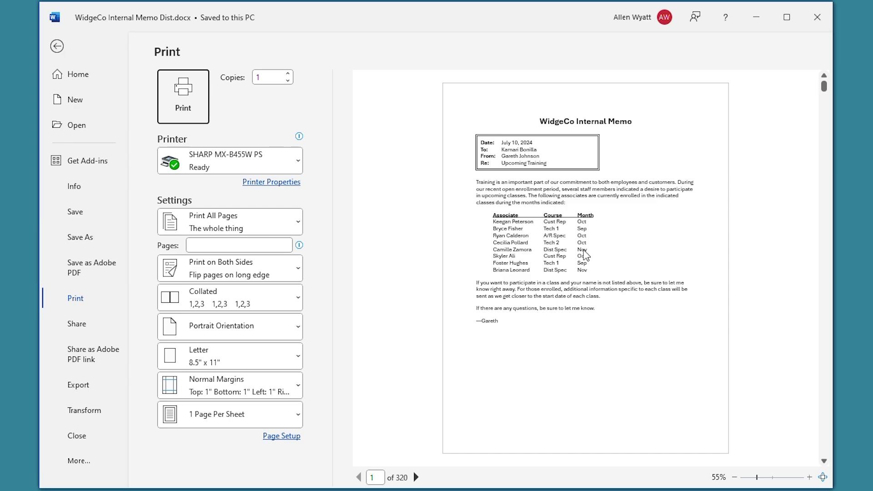
pyautogui.click(201, 246)
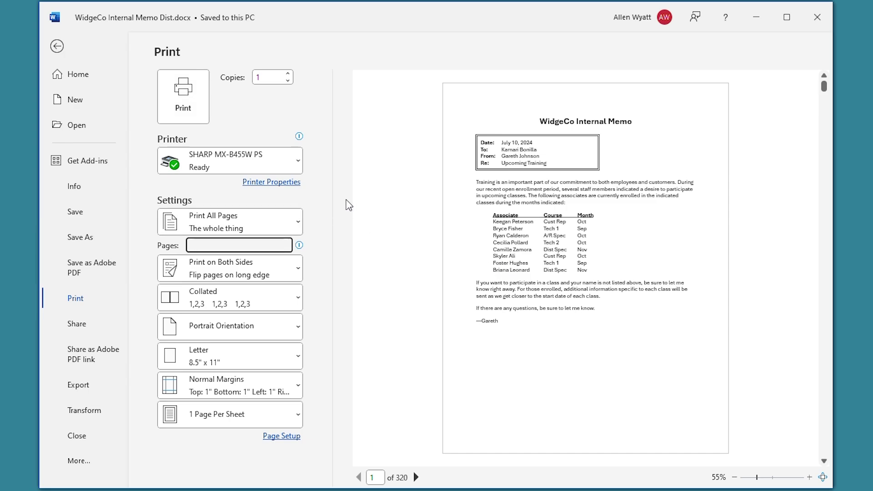
pyautogui.write('100')
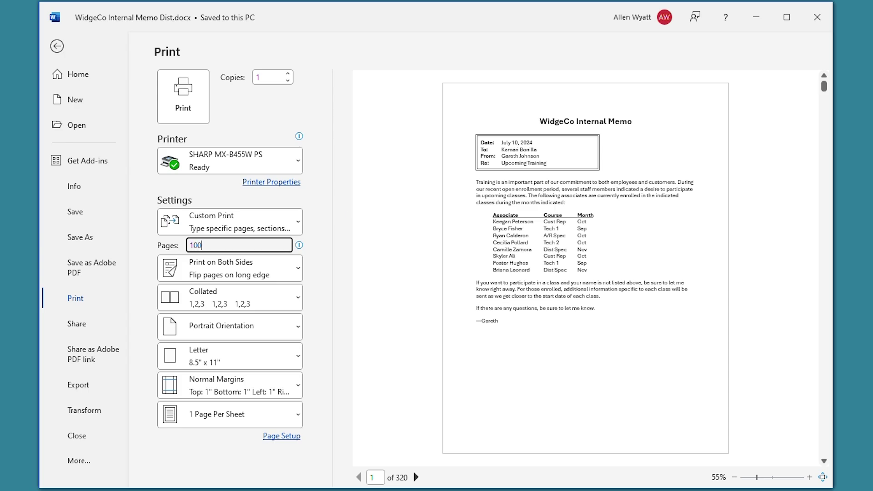
pyautogui.write('-110')
pyautogui.hotkey('ctrl', 'a')
pyautogui.press('BackSpace')
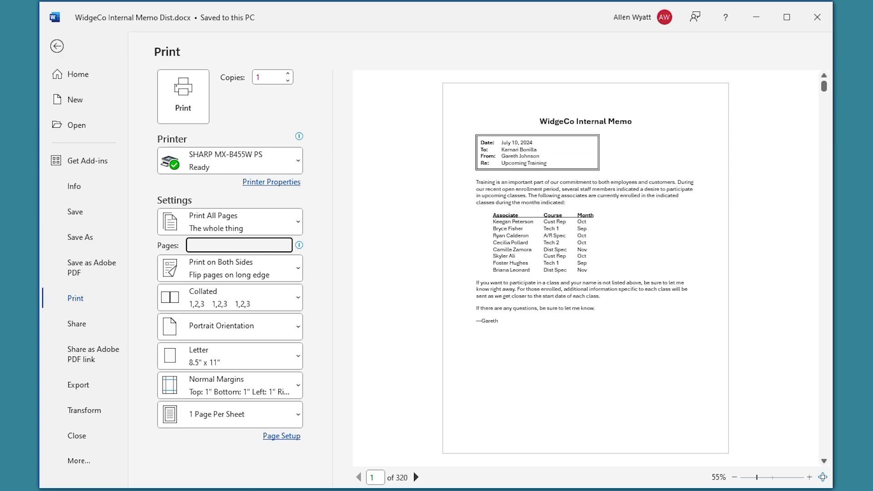
pyautogui.press('Escape')
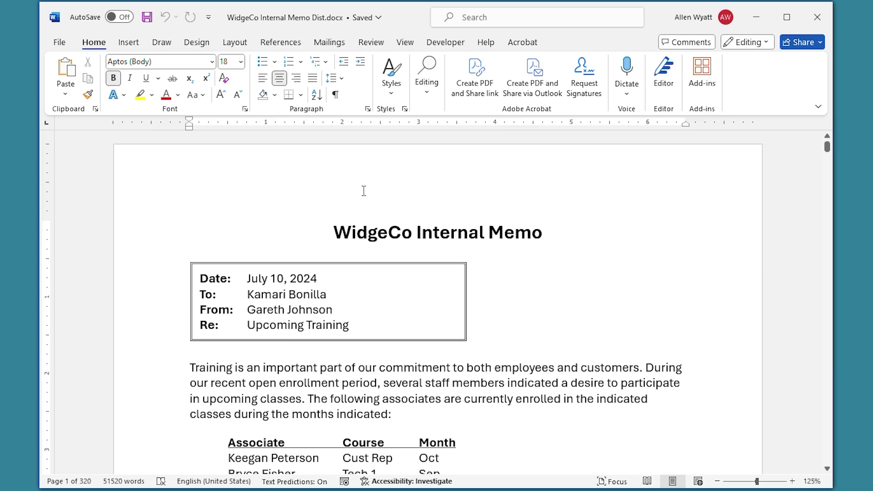
# Turn on paragraph marks and scroll to the Section Break (Next Page) after the first memo.
pyautogui.click(336, 95)
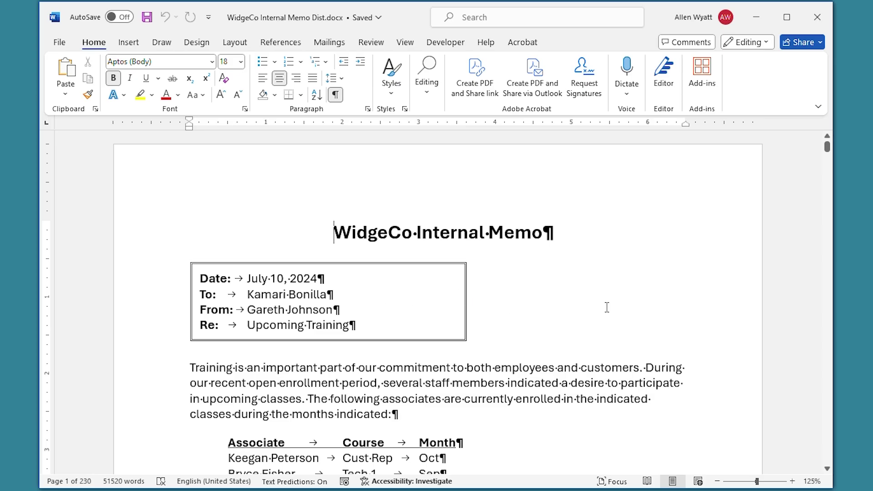
pyautogui.scroll(-5, 606, 307)
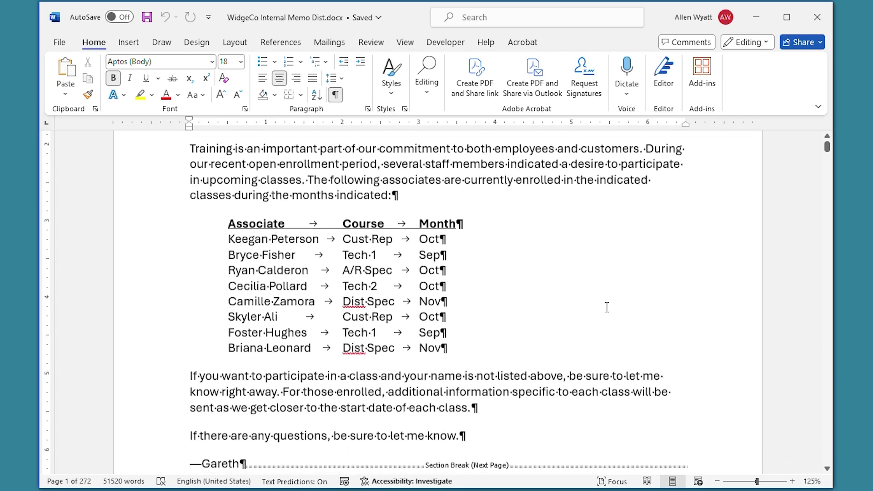
pyautogui.scroll(-3, 607, 307)
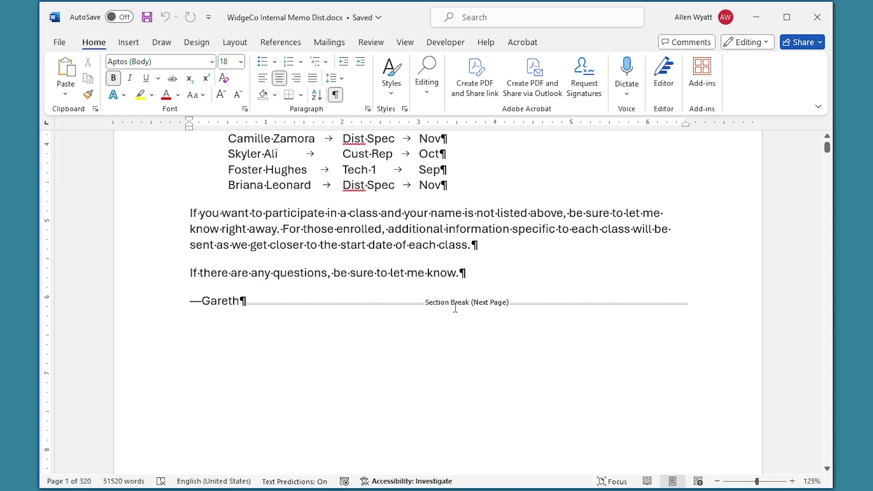
pyautogui.scroll(-10, 451, 309)
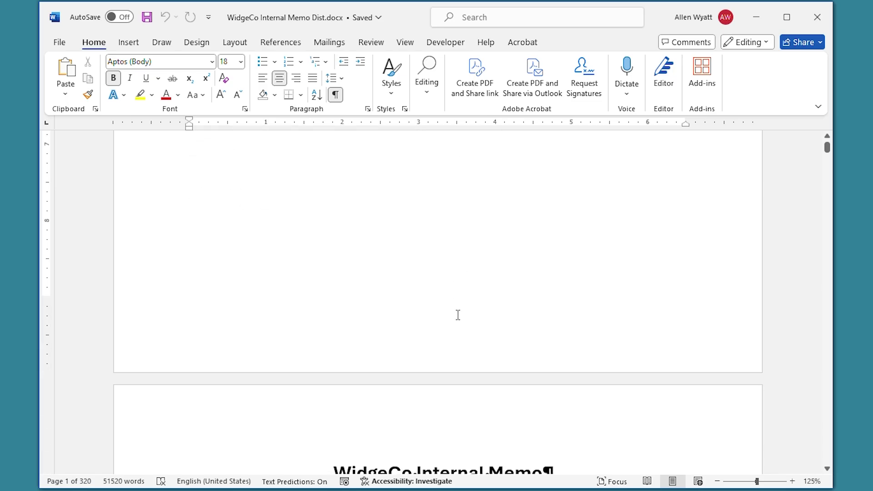
pyautogui.scroll(-2, 458, 315)
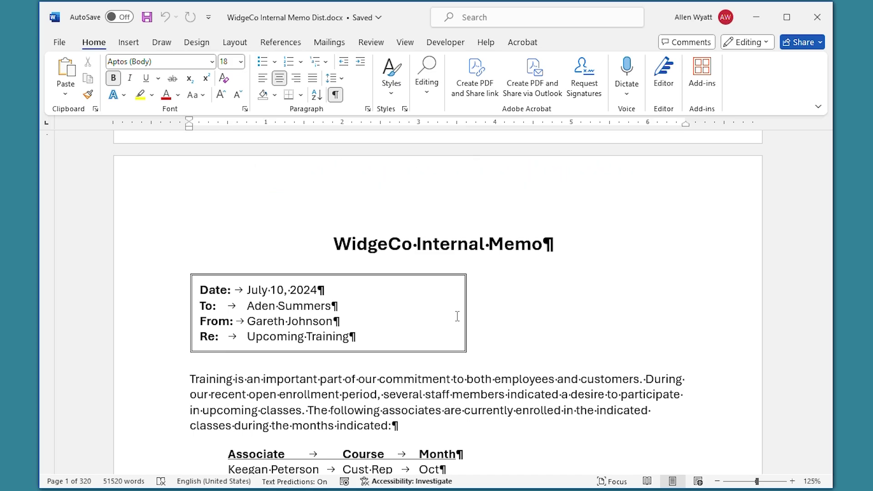
pyautogui.hotkey('ctrl', 'h')
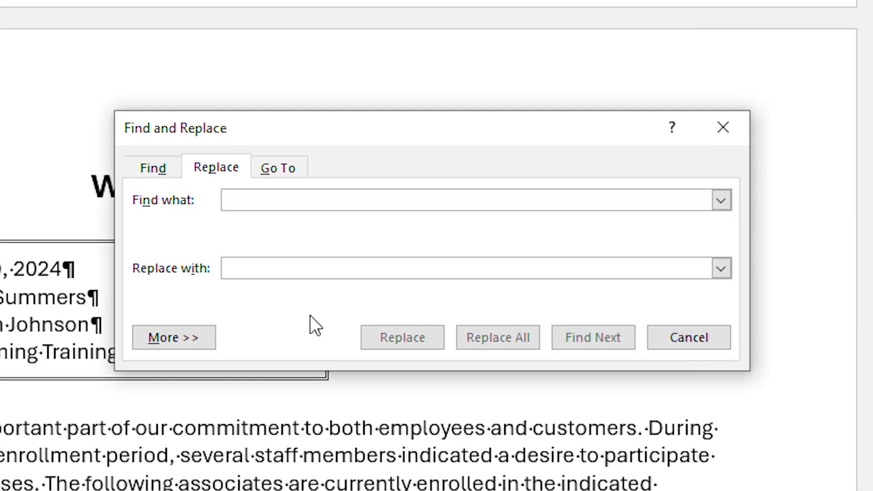
# Replace all ^b section breaks with ^m manual page breaks, confirming the 320 replacements.
pyautogui.write('^')
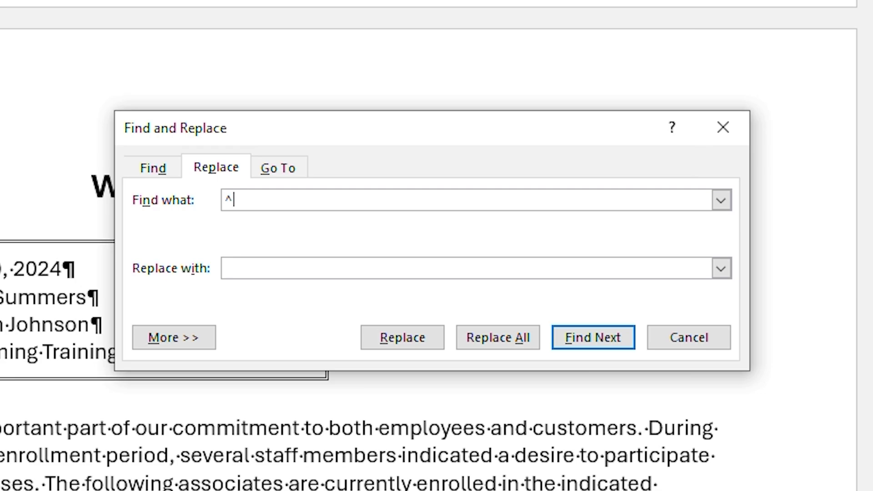
pyautogui.write('b')
pyautogui.click(306, 267)
pyautogui.write('^')
pyautogui.write('m')
pyautogui.click(509, 337)
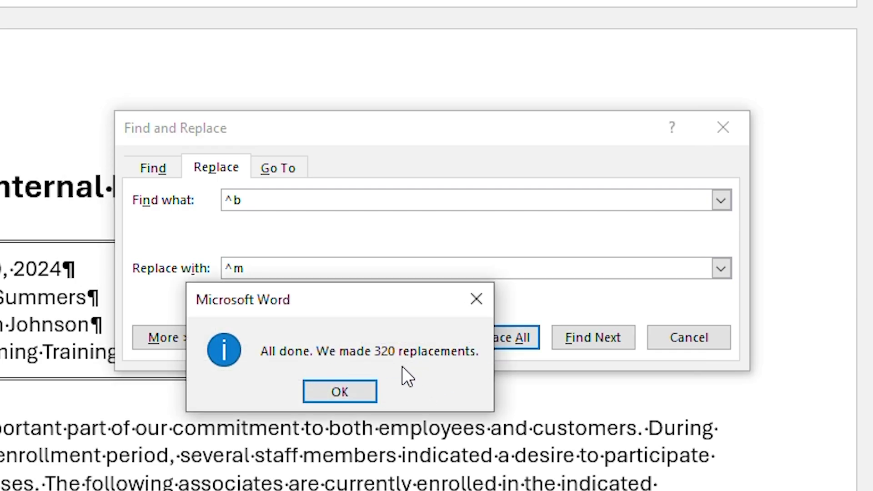
pyautogui.click(358, 393)
pyautogui.click(669, 345)
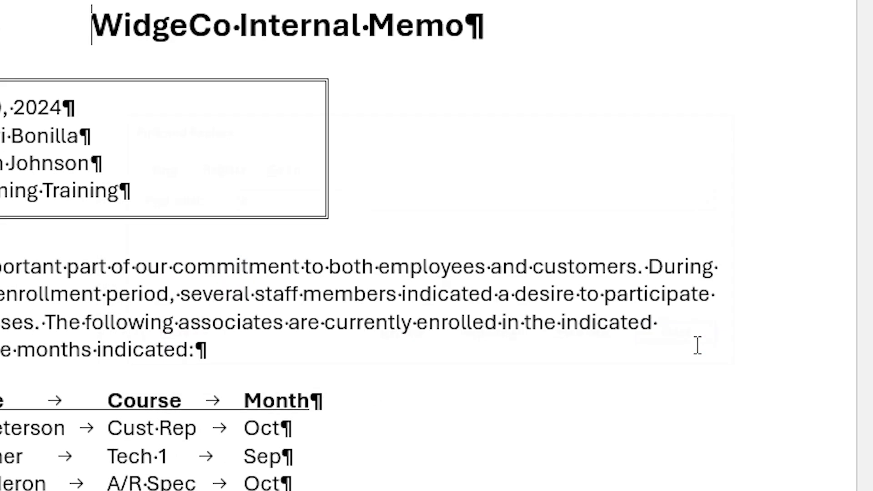
pyautogui.scroll(-6, 604, 347)
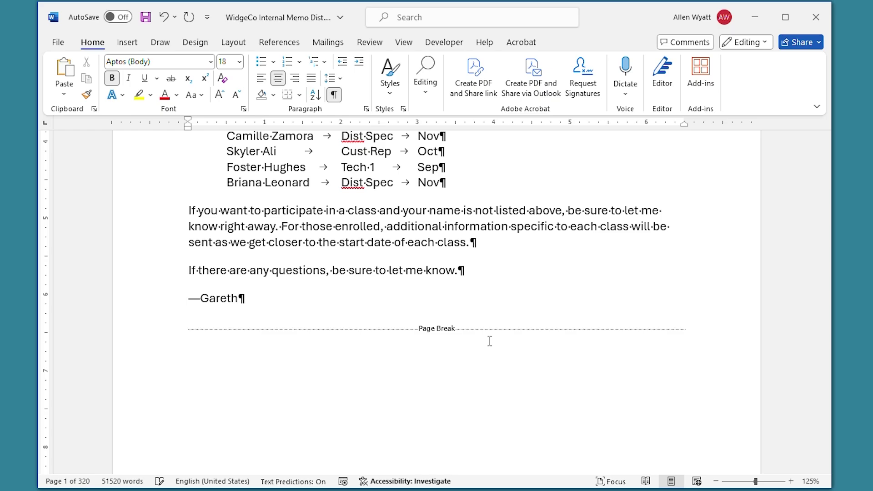
pyautogui.scroll(-8, 490, 340)
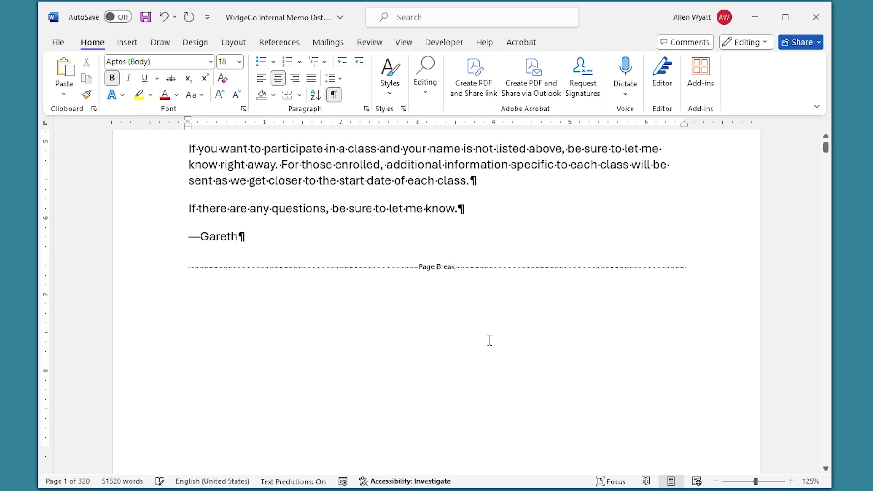
pyautogui.scroll(-3, 489, 341)
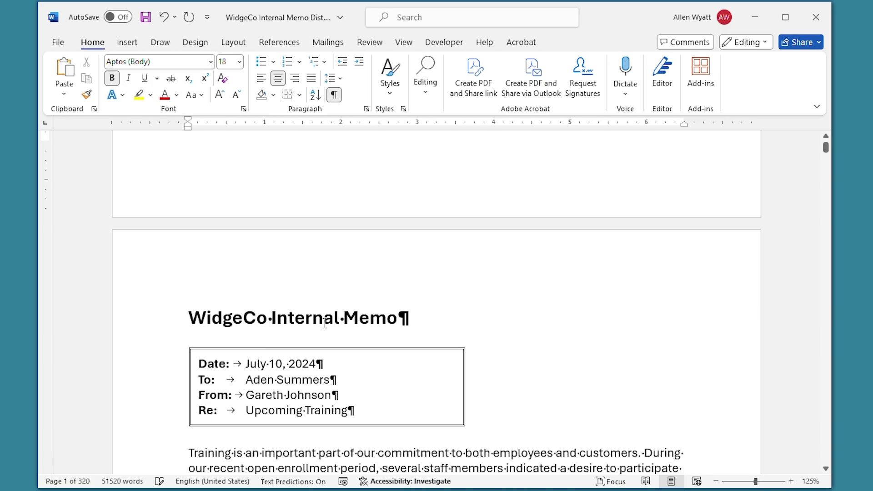
pyautogui.scroll(-15, 325, 323)
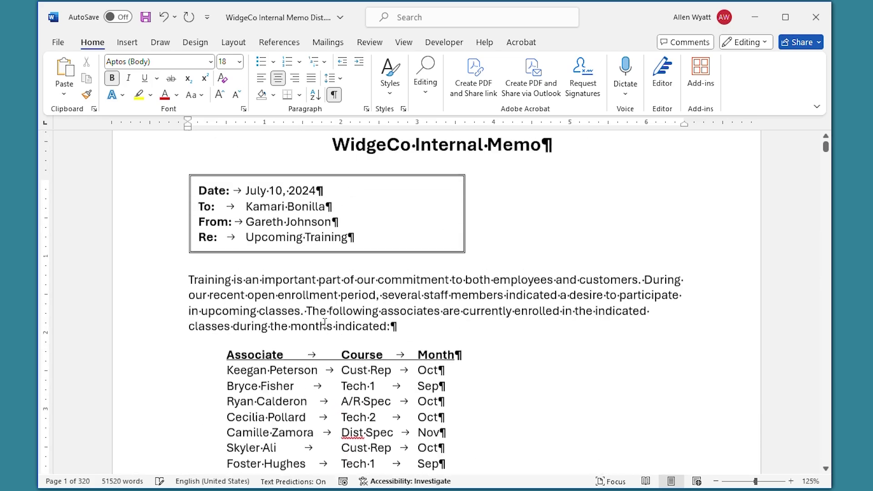
pyautogui.scroll(-10, 325, 323)
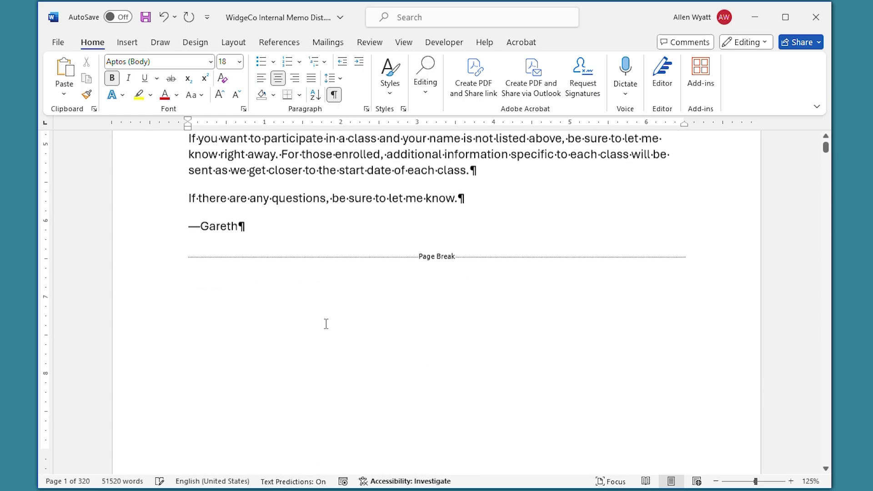
pyautogui.scroll(-8, 326, 324)
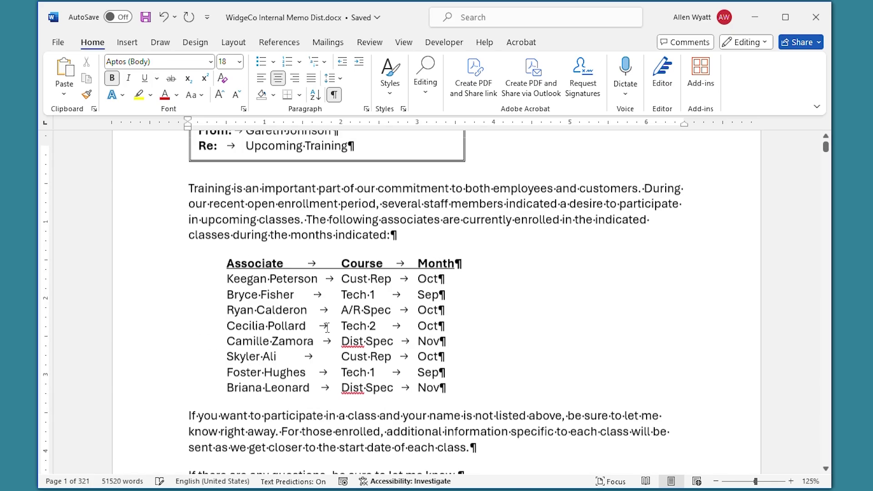
pyautogui.scroll(3, 327, 327)
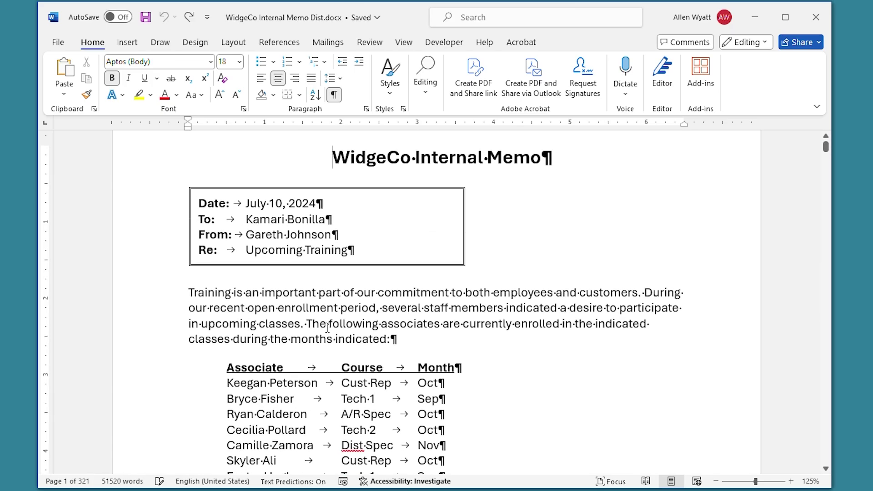
pyautogui.scroll(3, 402, 277)
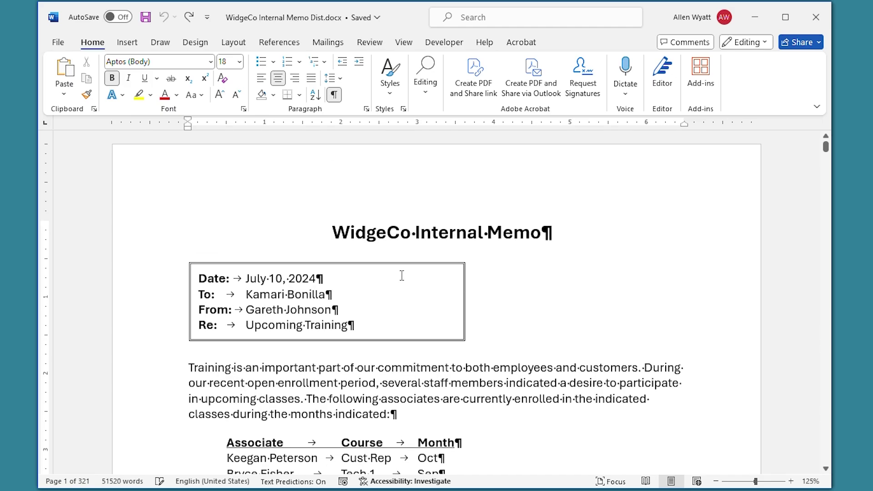
pyautogui.scroll(-4, 444, 239)
pyautogui.scroll(-4, 444, 240)
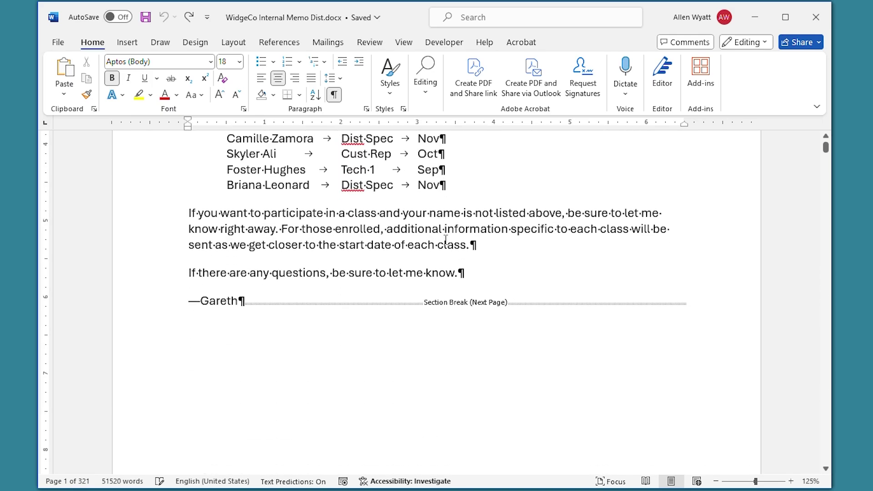
pyautogui.scroll(-10, 446, 240)
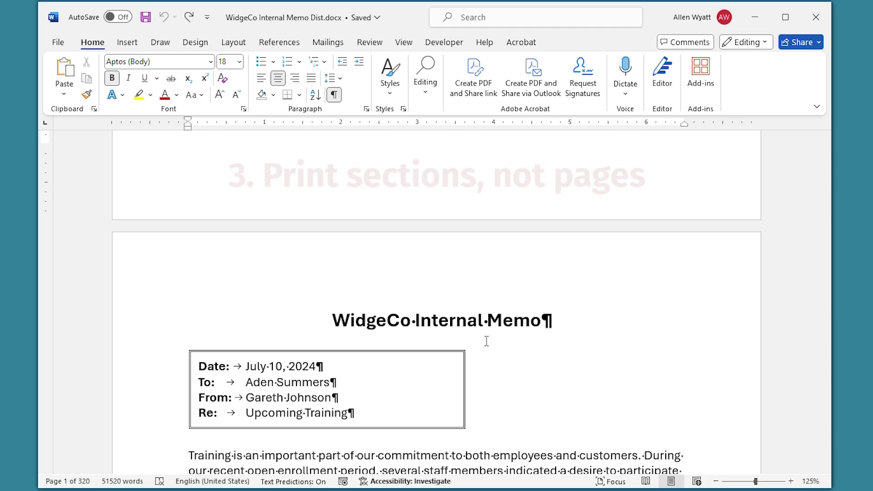
pyautogui.hotkey('ctrl', 'p')
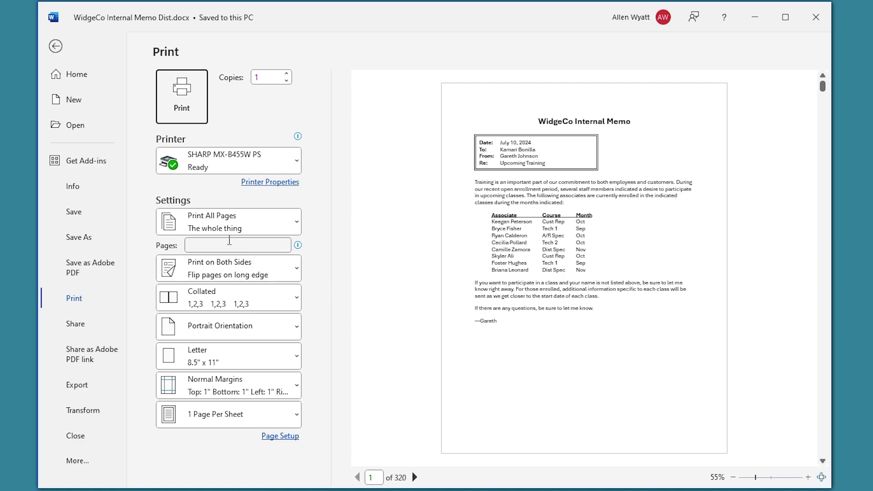
# Enter s100-s110 in the Print settings Pages box.
pyautogui.click(210, 243)
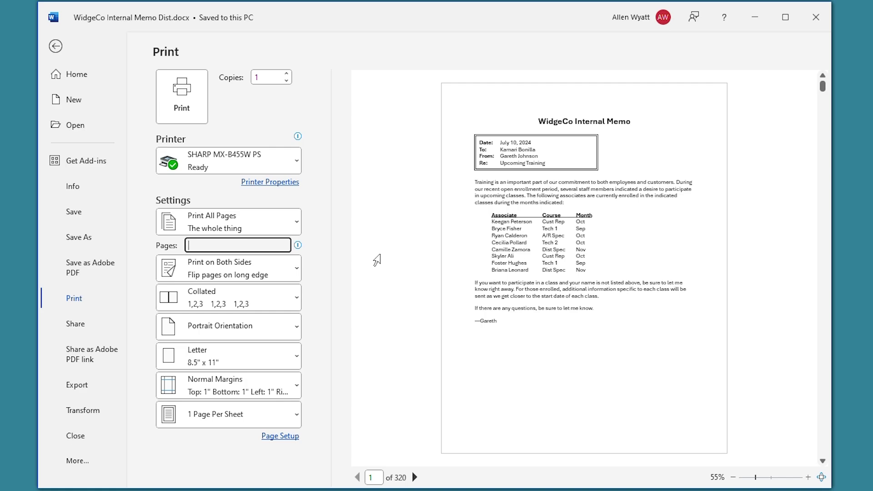
pyautogui.write('s100')
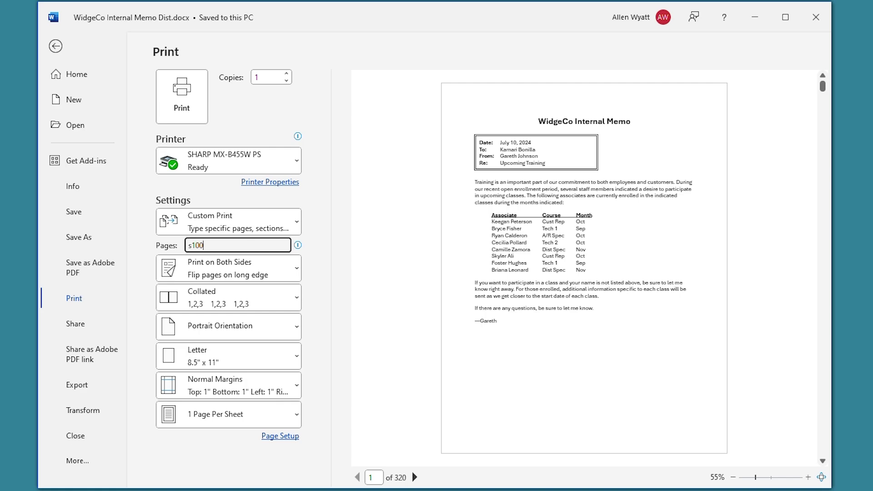
pyautogui.write('-s110')
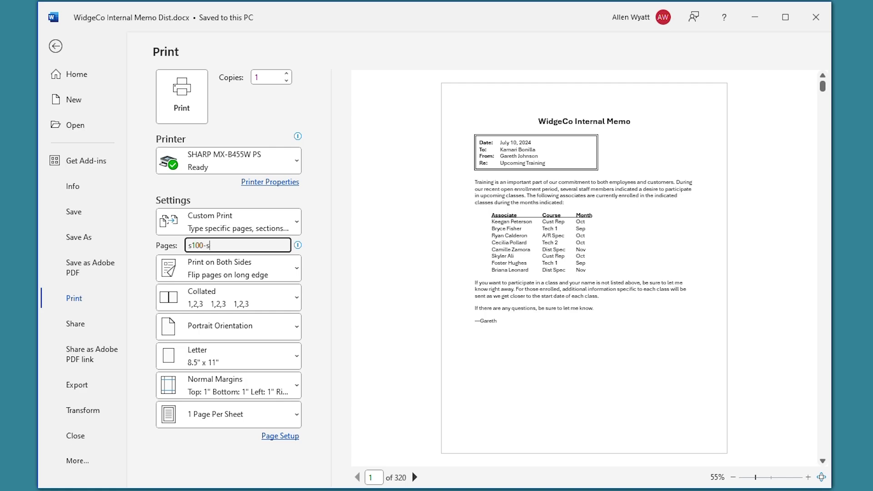